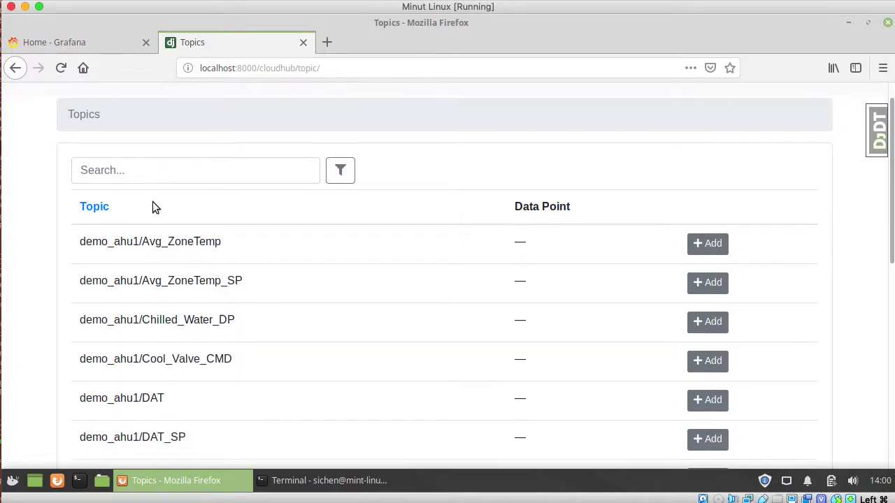
scroll(153, 202, down, 3)
Start adding the demo_ahu1/Avg_ZoneTemp topic under a new site and equipment
scroll(155, 203, up, 5)
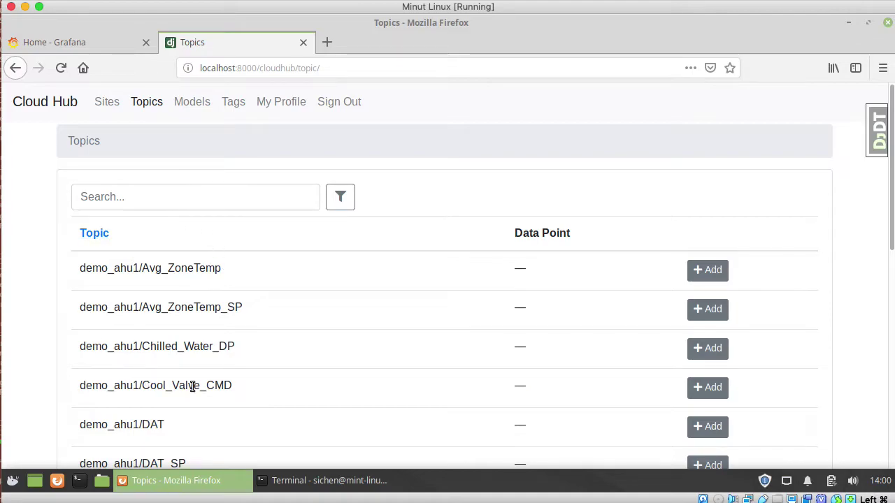
scroll(225, 331, down, 1)
scroll(225, 332, down, 10)
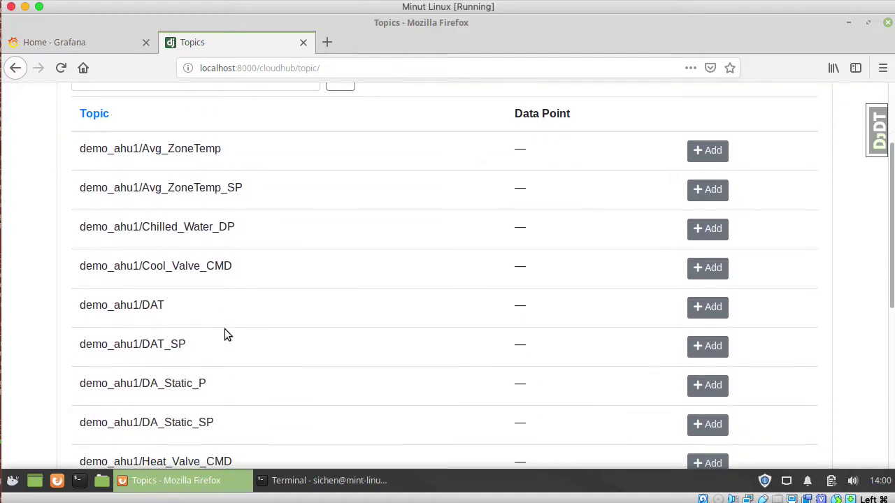
scroll(224, 331, up, 10)
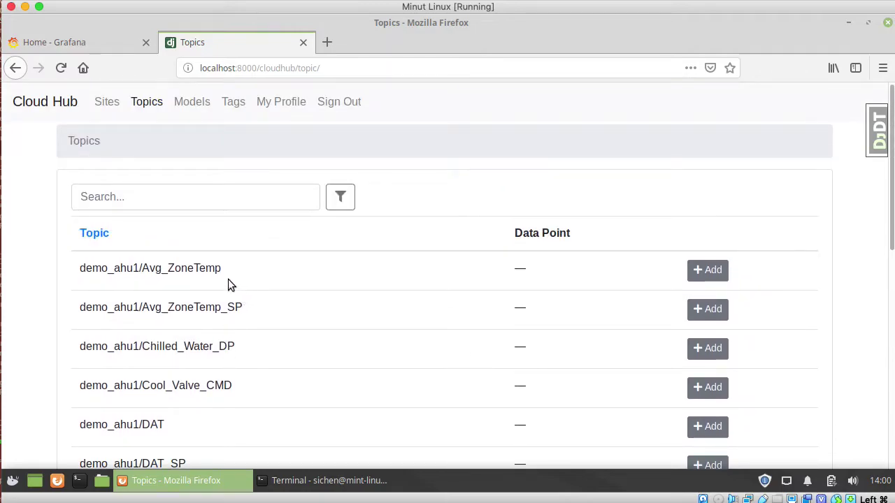
click(702, 272)
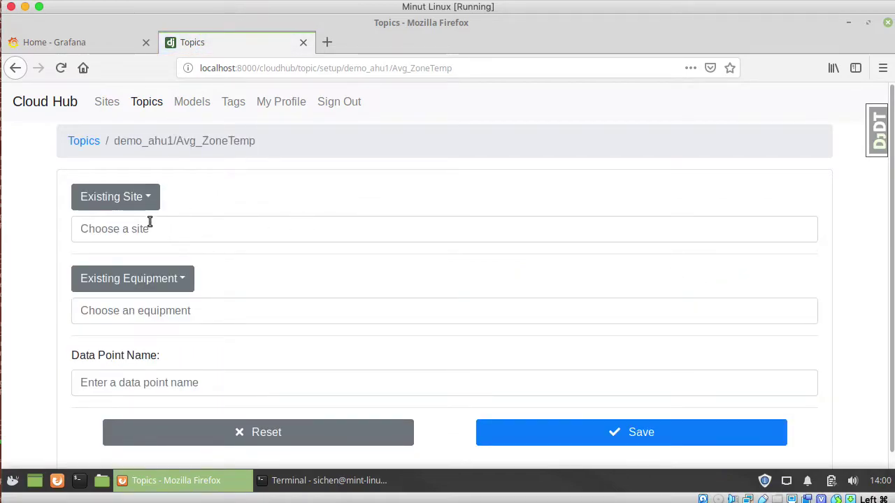
click(129, 200)
click(130, 201)
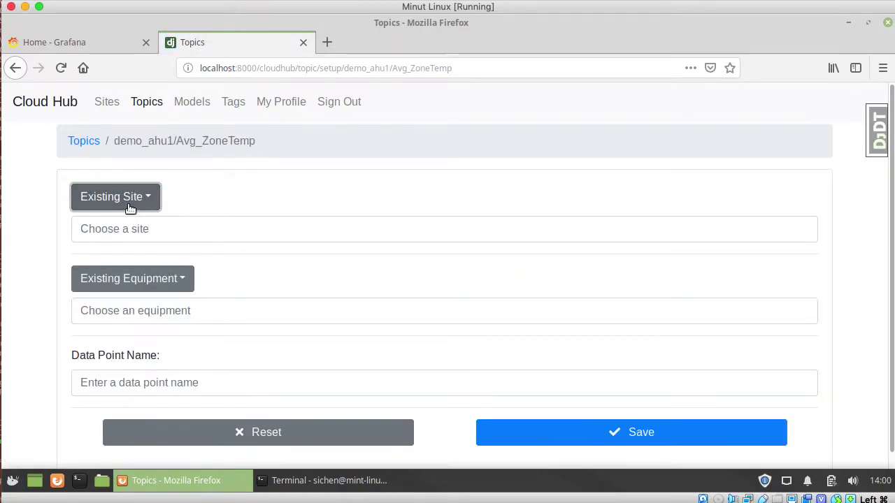
click(130, 201)
click(129, 252)
Name the site Demo Site, equipment Demo AHU1, data point Avg Zone Temp, and save
click(142, 231)
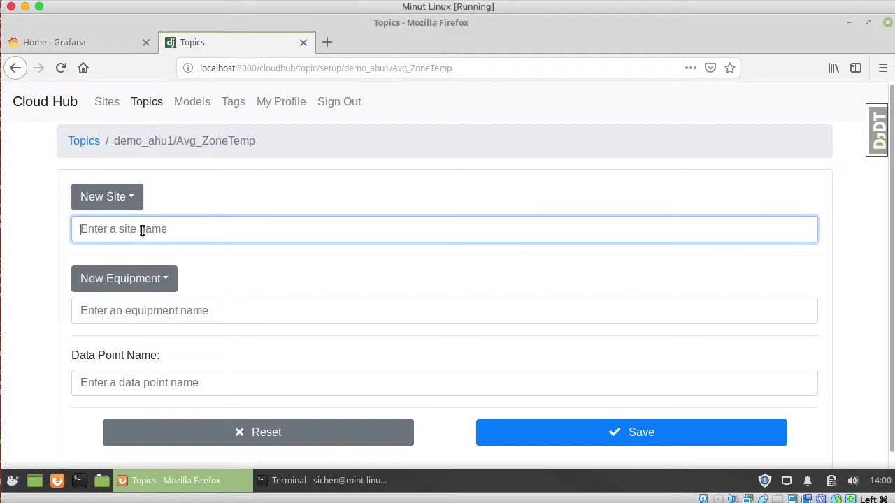
text(Demo Site)
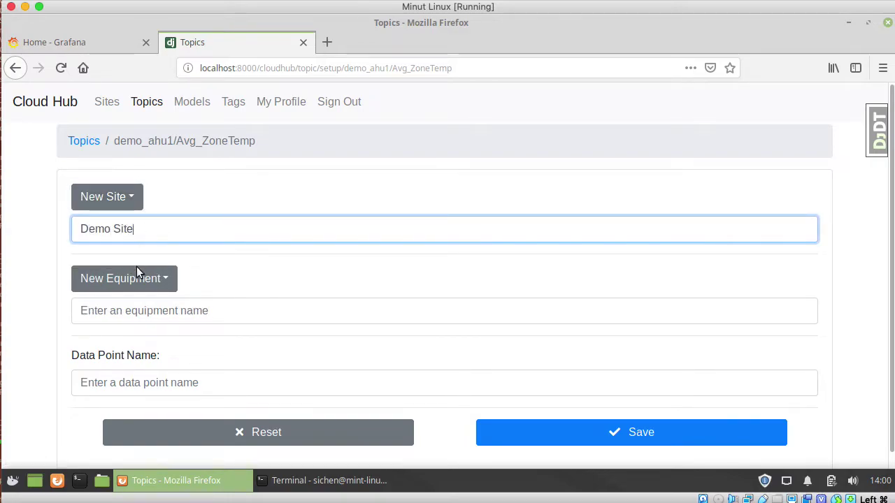
click(145, 317)
text(Demo AH)
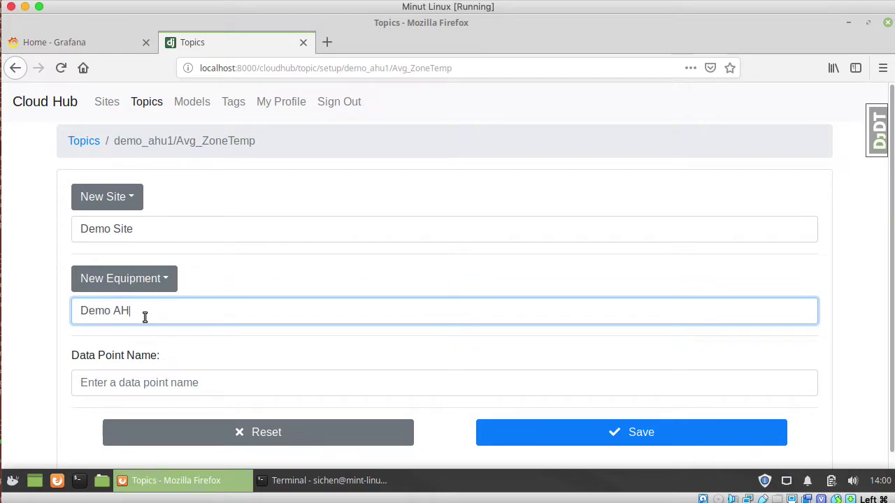
text(U1)
click(146, 394)
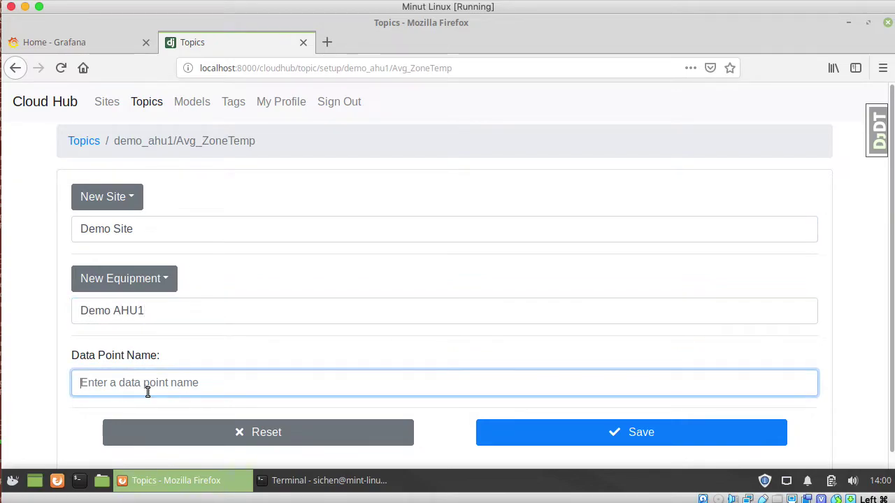
text(Av)
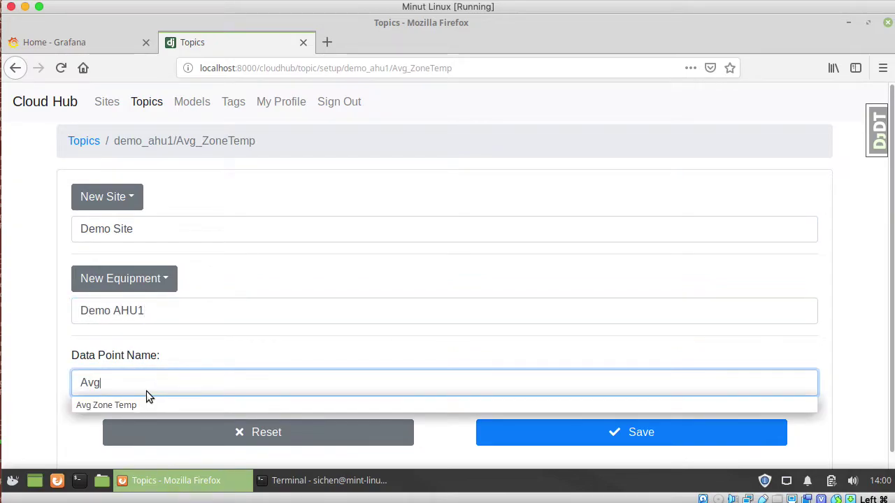
text(g)
click(147, 405)
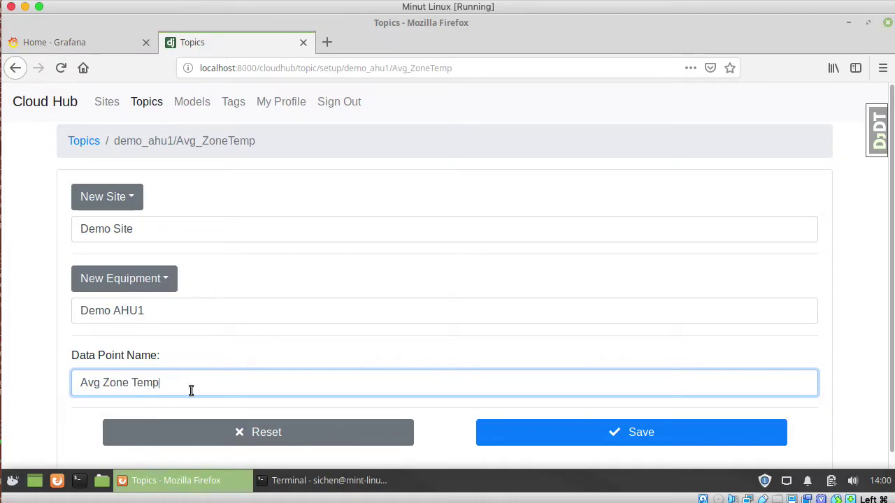
click(581, 437)
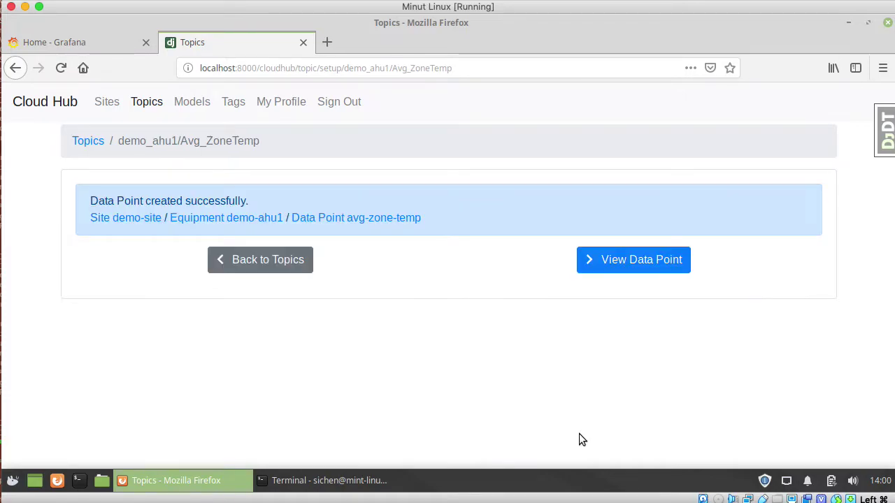
View the new Avg Zone Temp data point page down to its Files and Notes sections
click(591, 261)
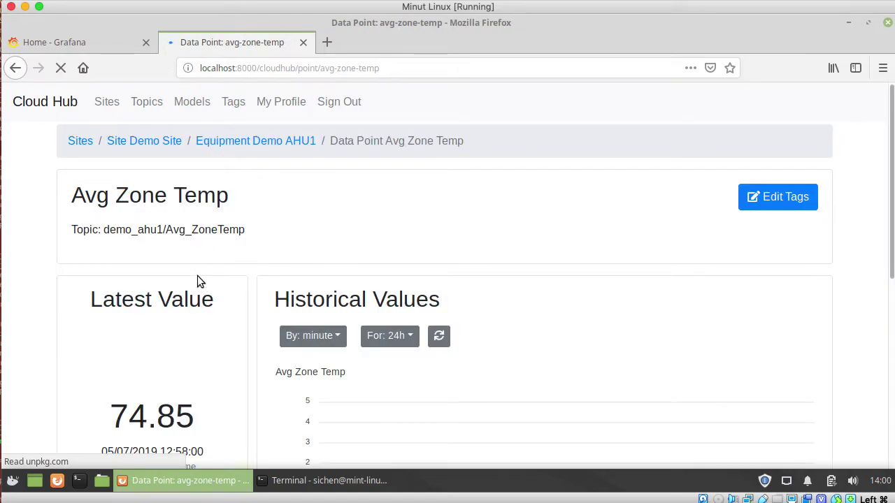
scroll(197, 280, down, 4)
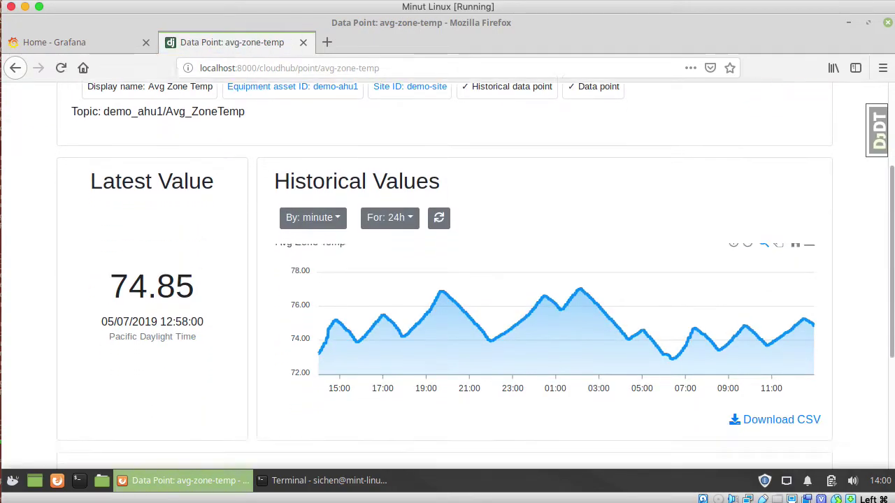
scroll(143, 231, down, 3)
scroll(168, 278, up, 6)
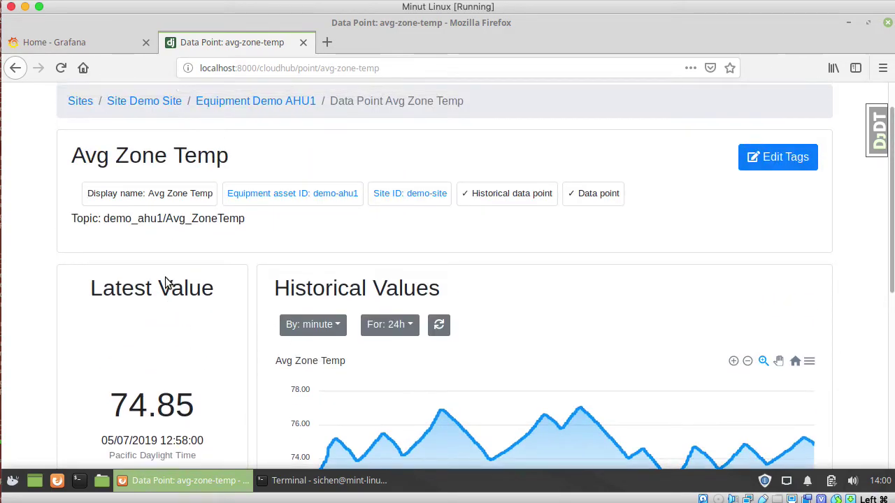
scroll(171, 276, down, 9)
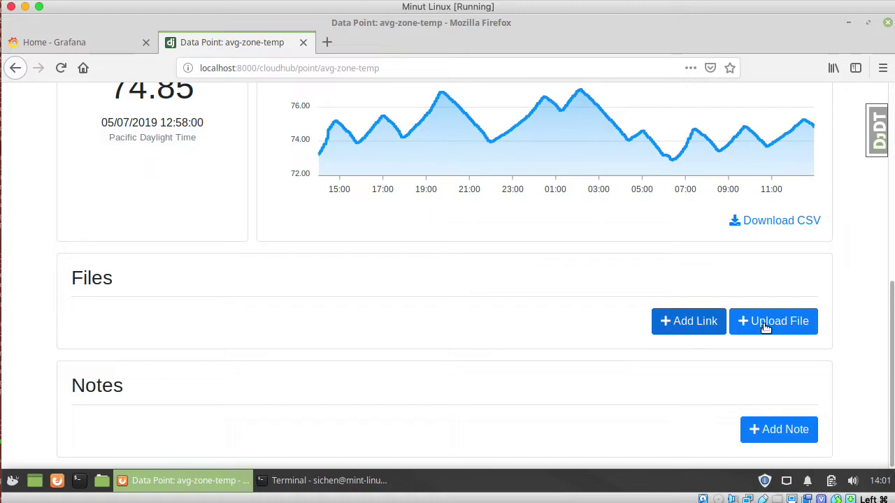
click(735, 328)
Upload 28BDB314-6B81-4AFD-9ACB85268E1D9440_source.jpg from Downloads to the Avg Zone Temp data point
click(474, 402)
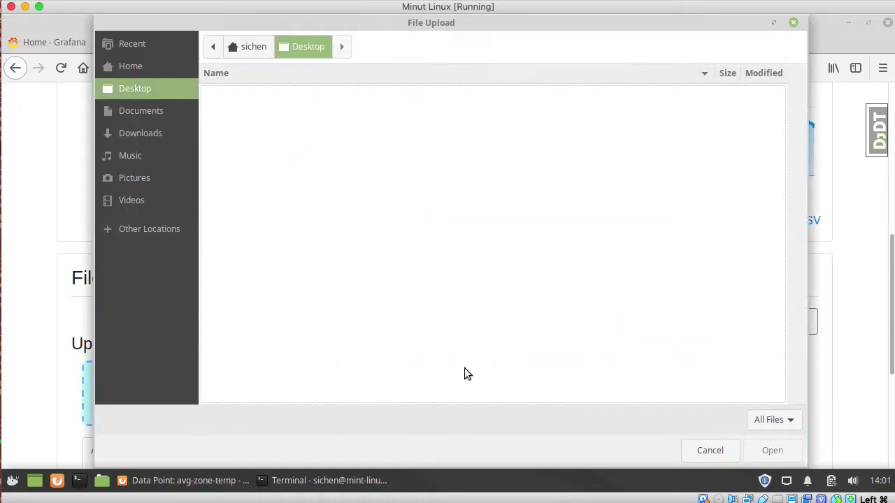
click(150, 127)
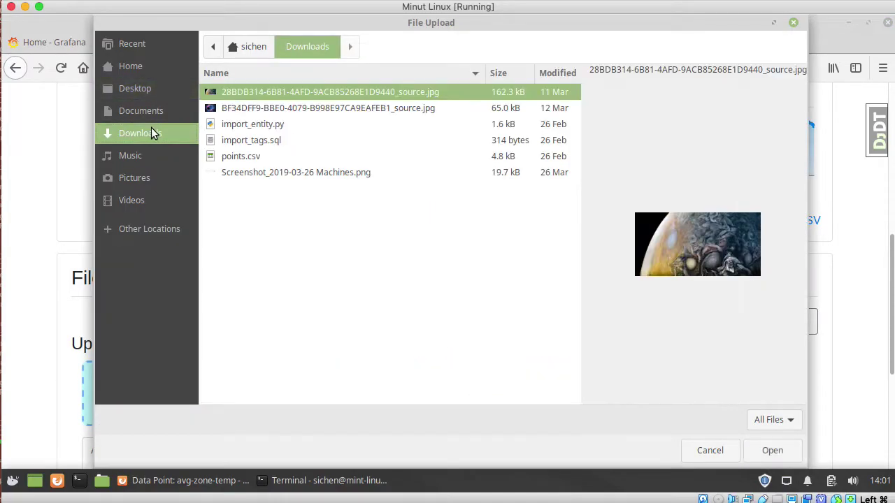
double_click(295, 94)
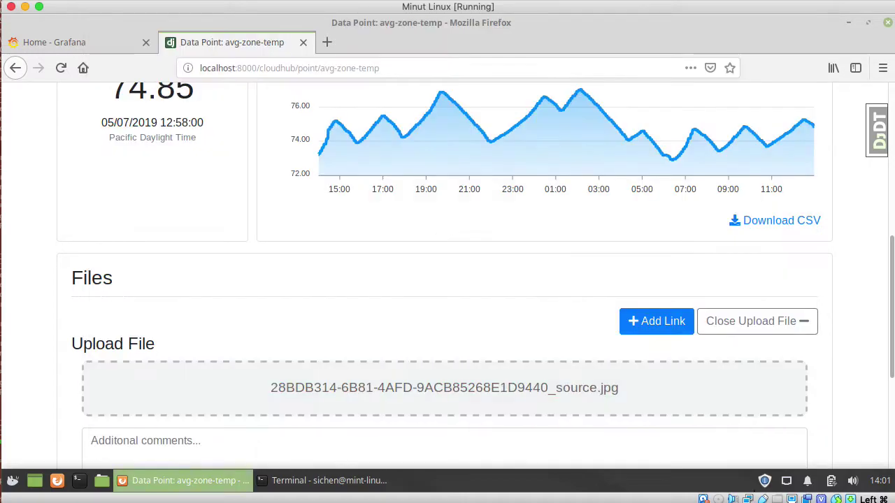
scroll(732, 441, down, 4)
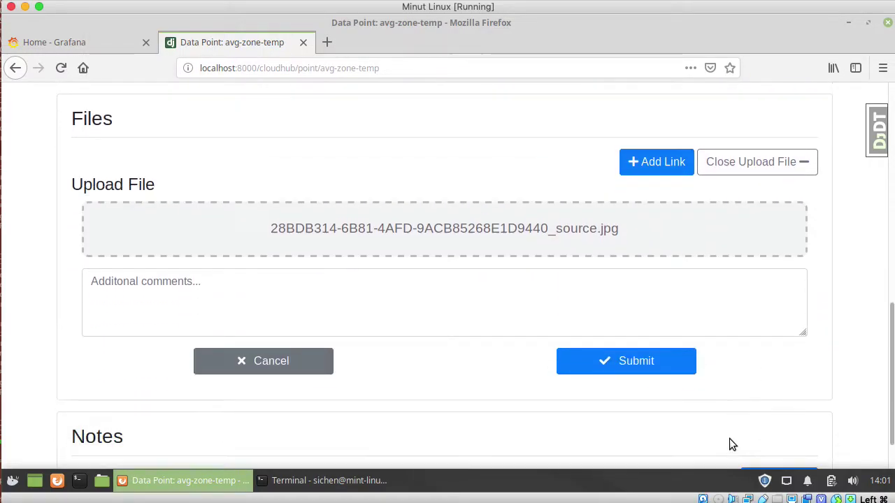
click(633, 363)
scroll(529, 388, down, 1)
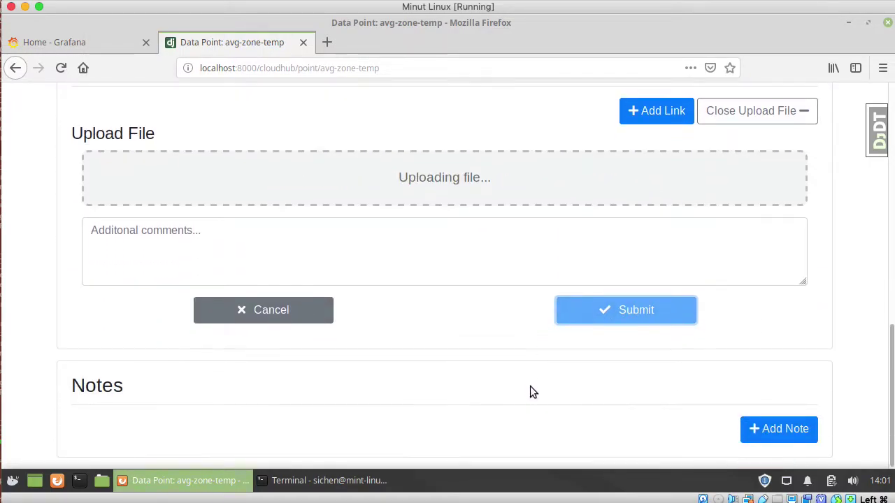
click(791, 427)
Submit a note saying this is a new data point from VOLTTRON in Crate DB
scroll(482, 424, down, 2)
click(463, 359)
text(This is a new data point)
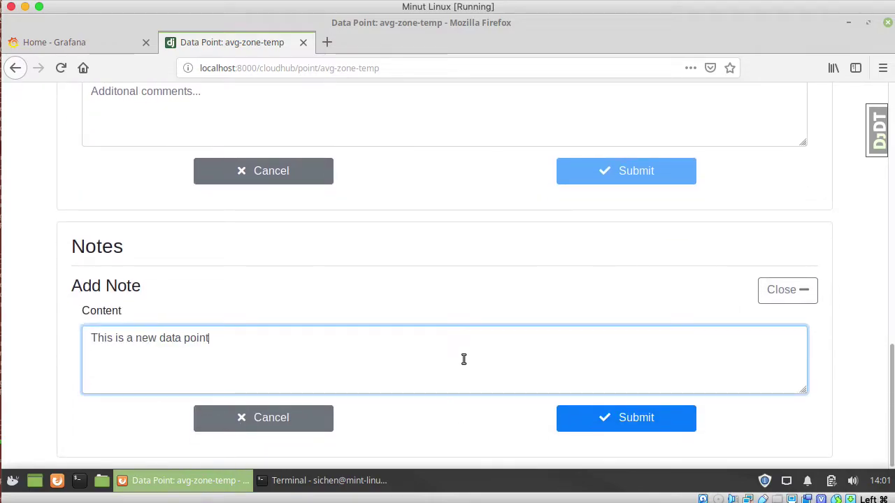
text( from Cr)
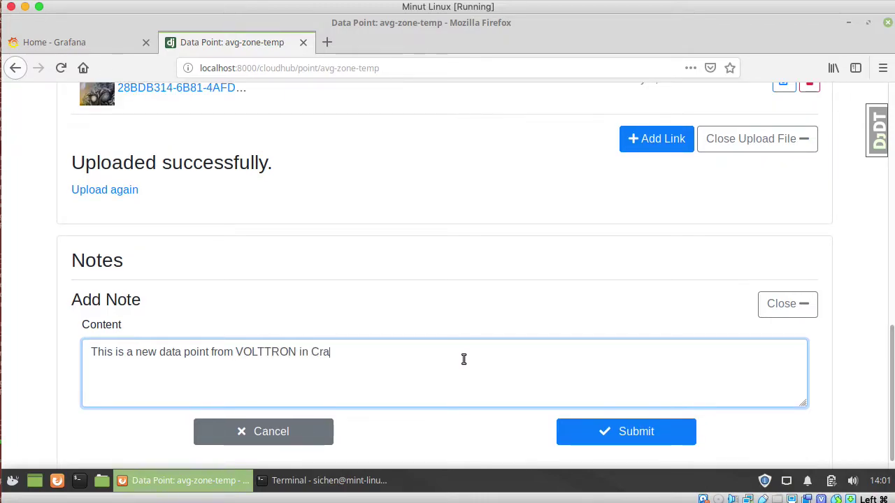
click(625, 430)
scroll(526, 312, up, 10)
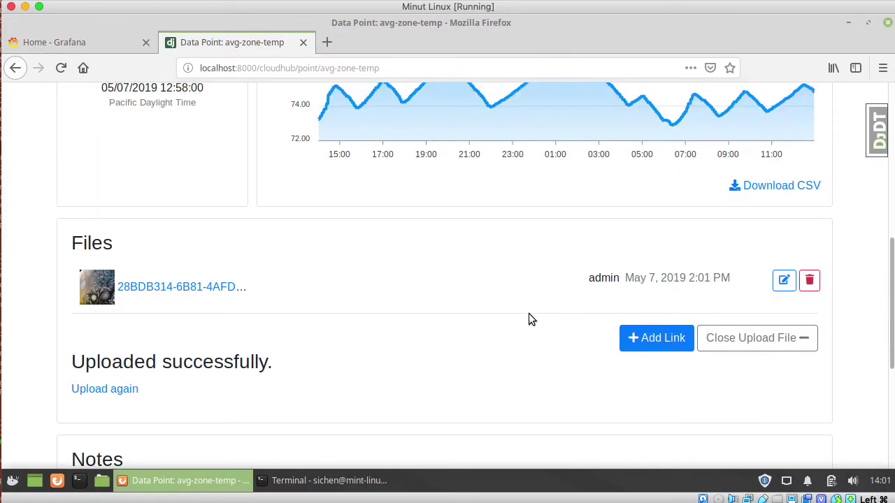
scroll(526, 313, up, 5)
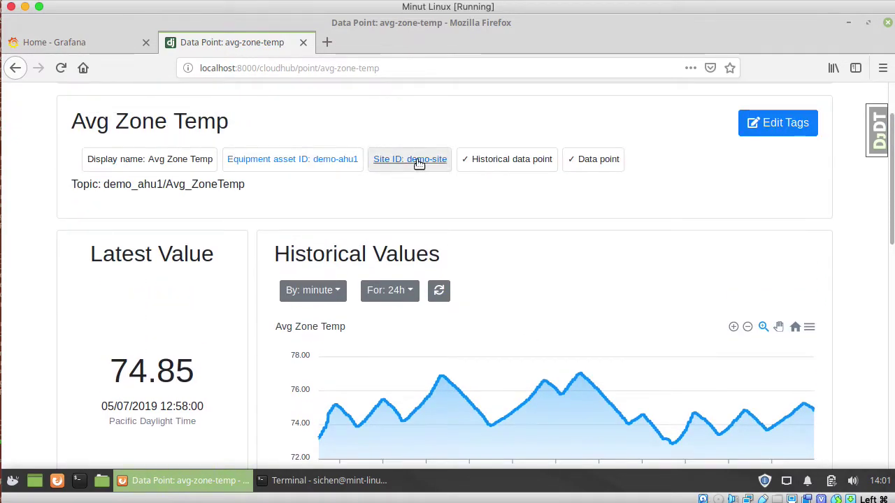
Open the demo-ahu1 equipment and add the 'ahu: Air handler unit' tag to it
click(320, 167)
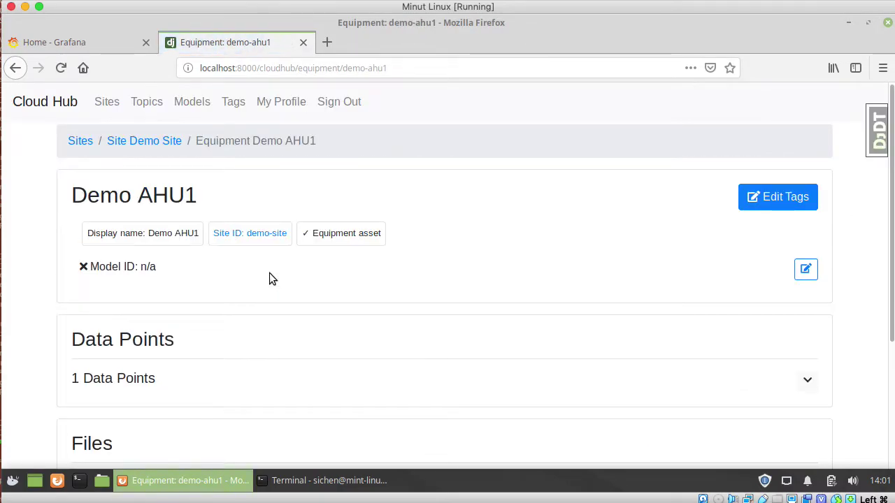
scroll(606, 240, down, 5)
scroll(711, 235, up, 5)
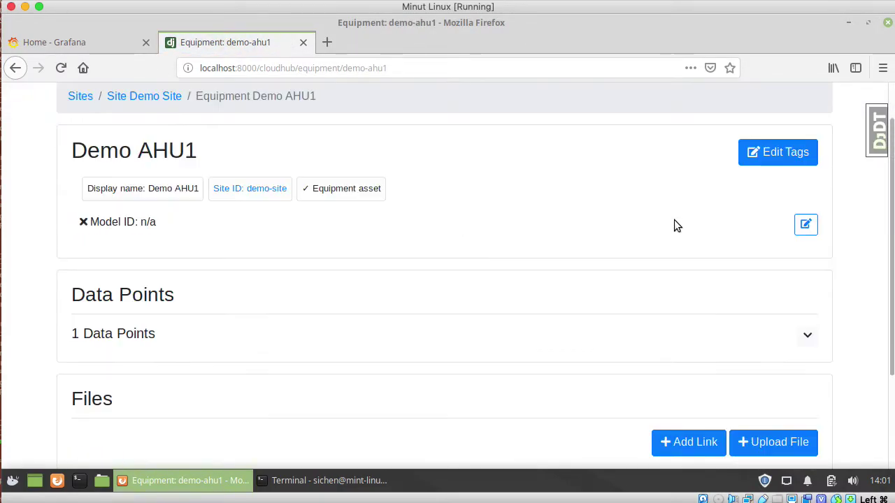
click(777, 197)
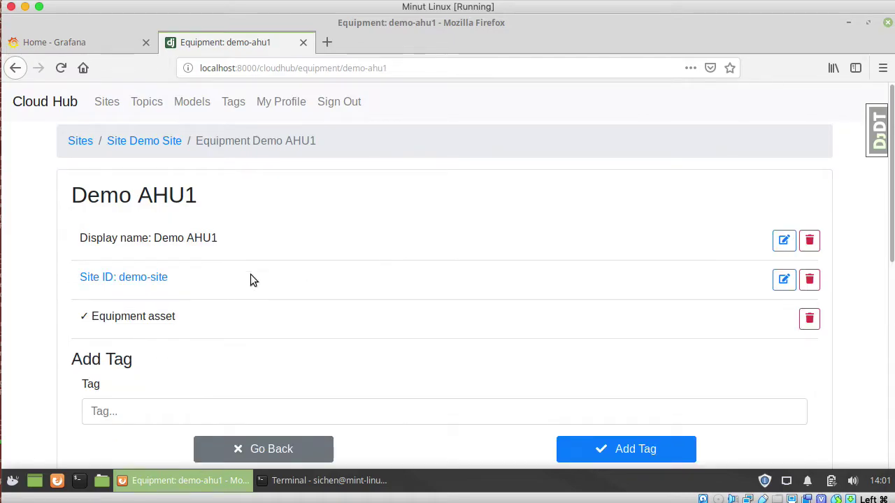
click(186, 415)
text(ahu)
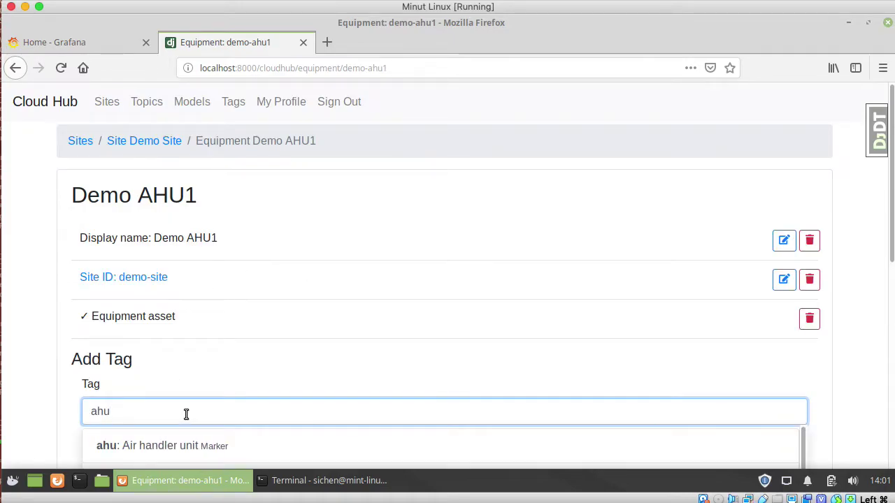
click(180, 441)
scroll(549, 404, down, 4)
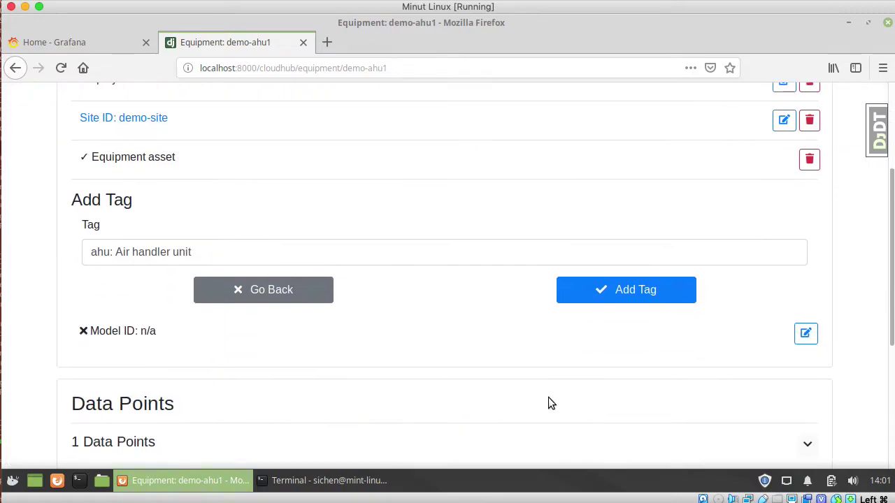
click(604, 288)
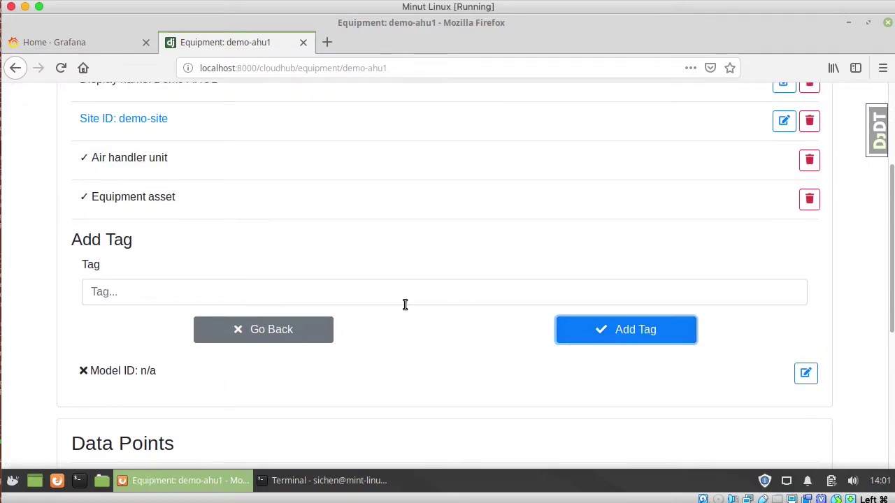
scroll(409, 306, up, 4)
From the Models page, add model ID StD-AHU described as 'Standard AHU Unit' and save
click(190, 103)
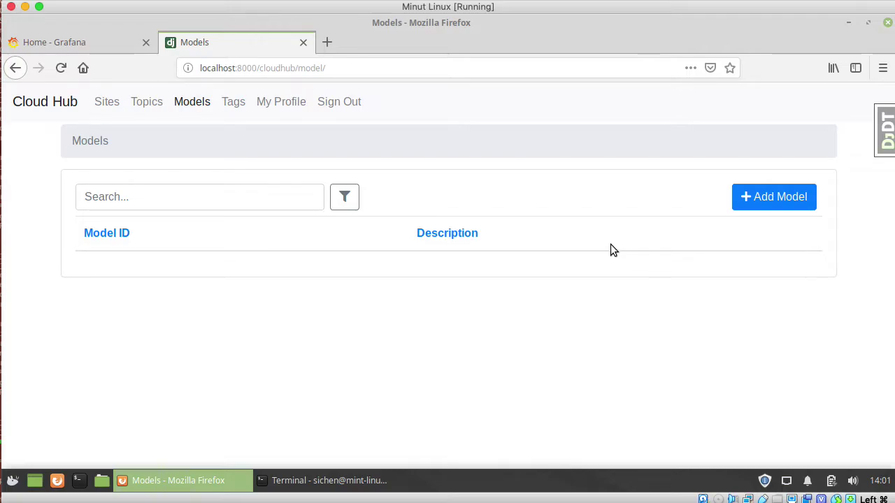
click(793, 202)
click(210, 255)
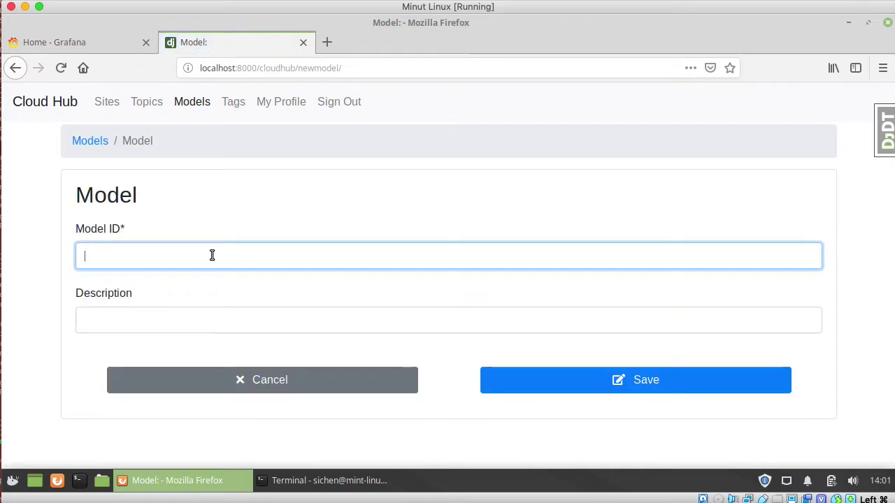
text(Standar)
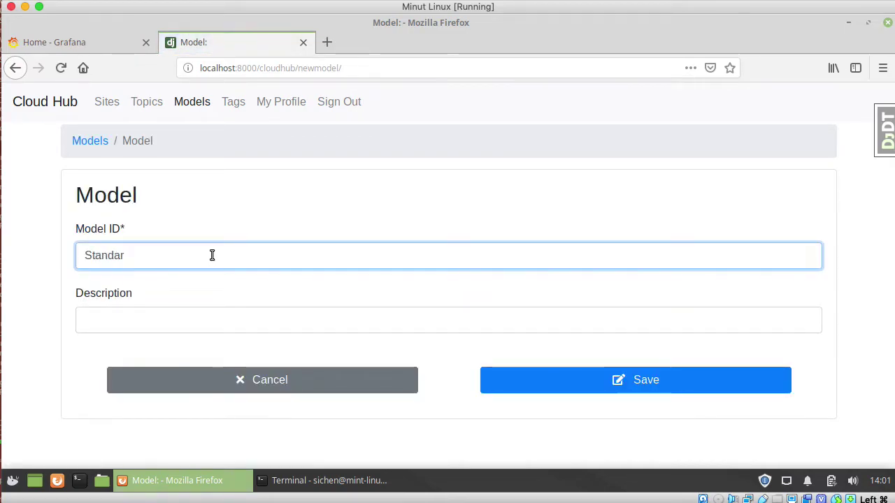
key(BackSpace)
key(BackSpace)
key(BackSpace)
key(BackSpace)
key(BackSpace)
text(D-A)
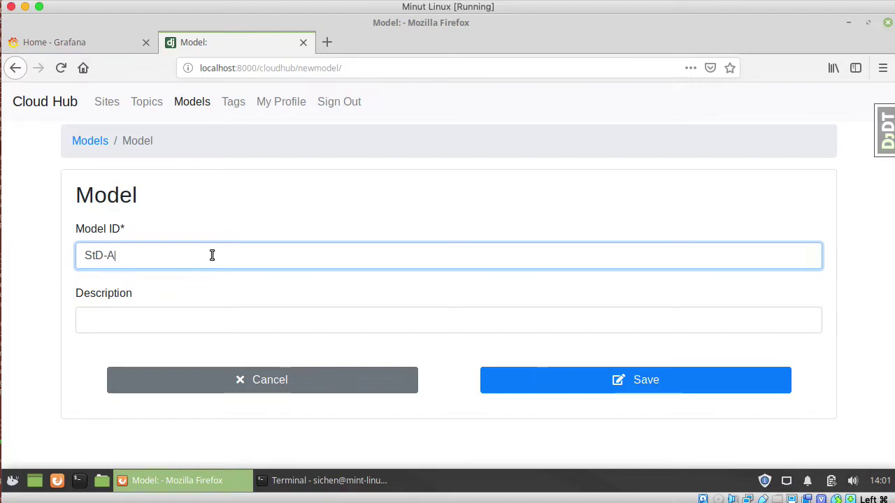
text(HU)
key(Tab)
text(Standar)
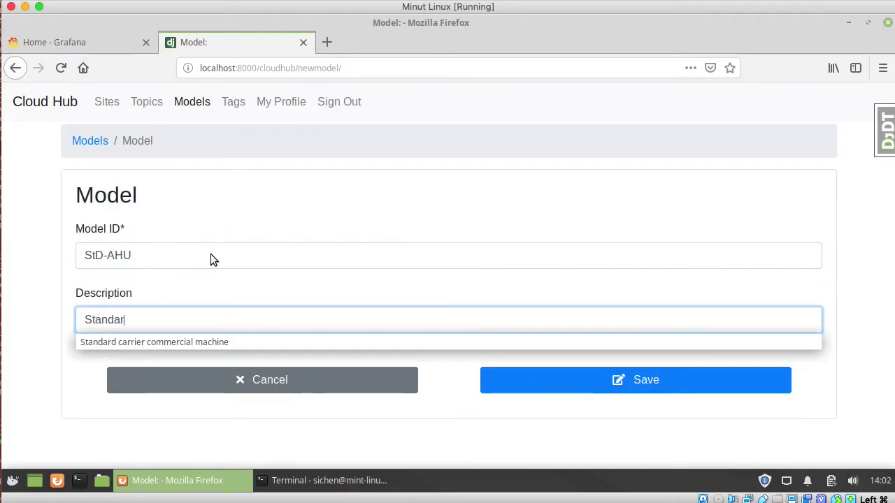
text(d AHU Unit)
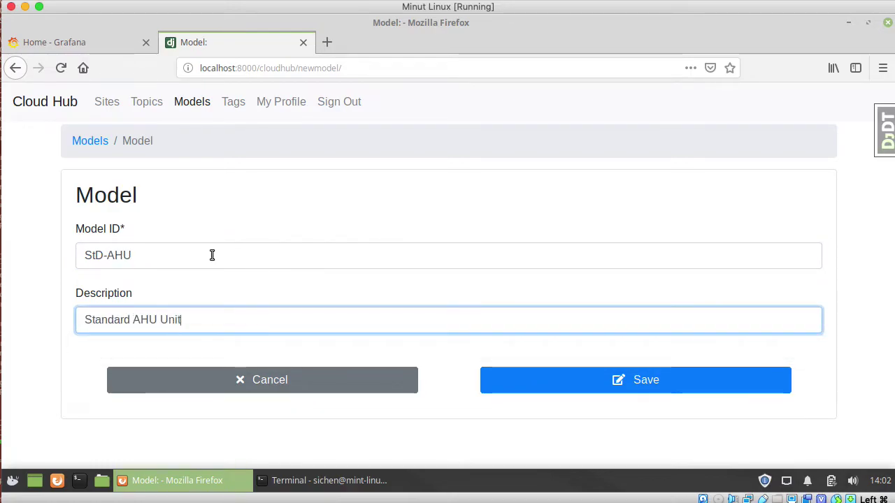
click(615, 380)
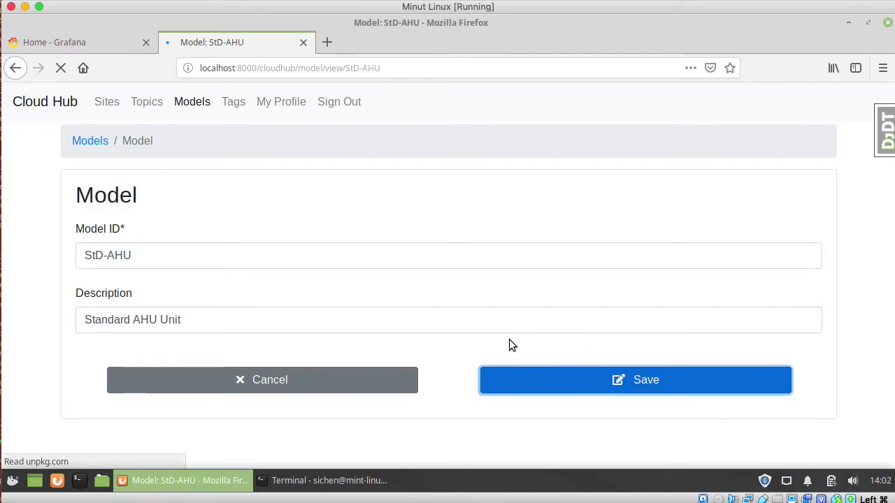
Tag the StD-AHU model with Air handler unit (ahu) and Equipment asset (equip)
scroll(709, 214, down, 2)
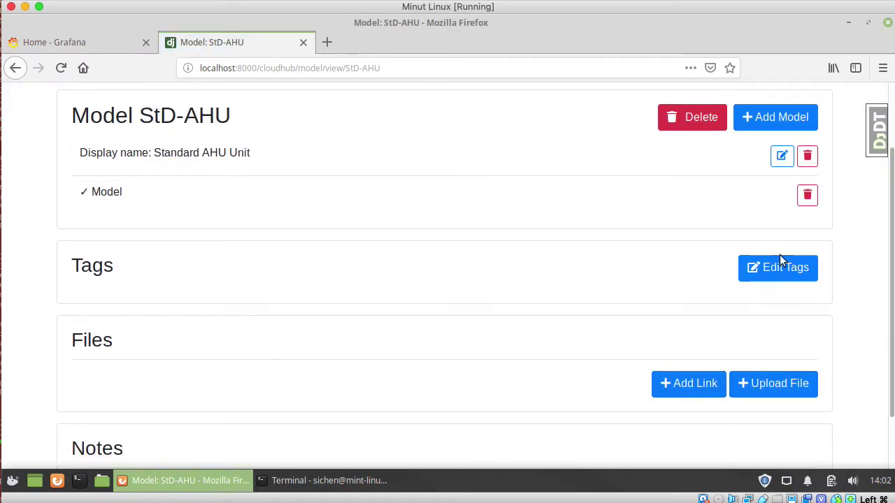
click(780, 273)
click(228, 360)
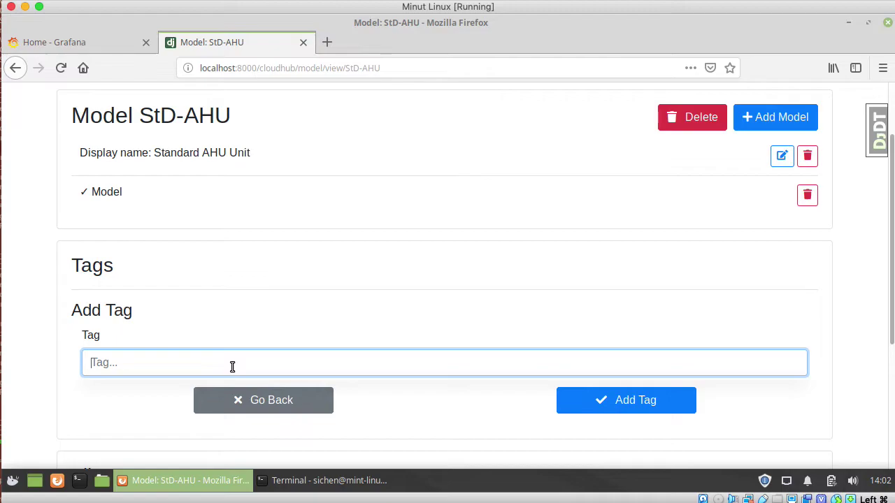
text(ahu)
click(231, 397)
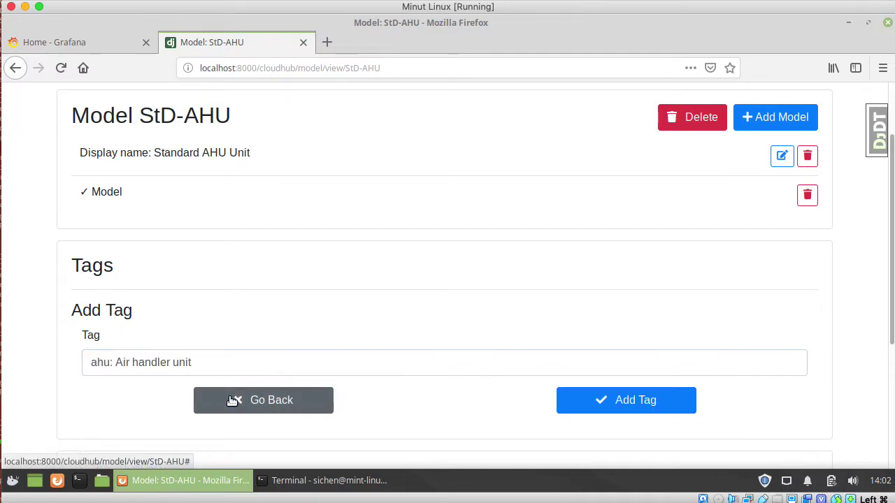
click(614, 397)
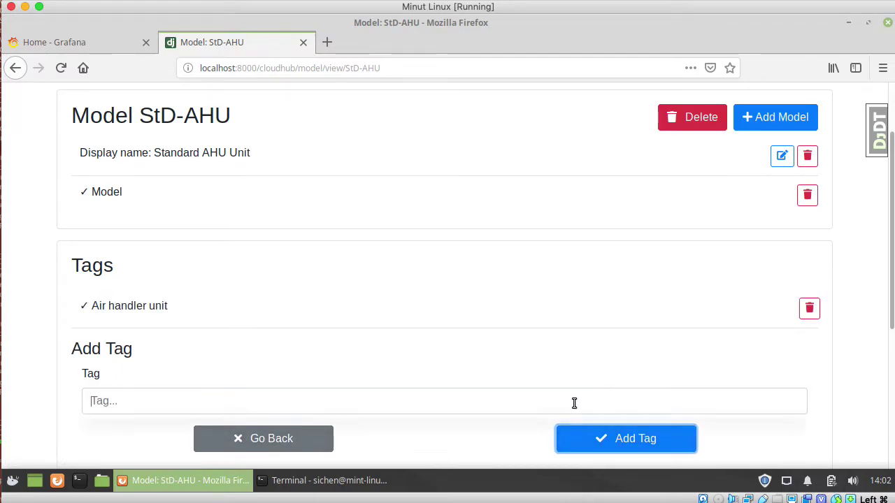
click(574, 404)
text(equip)
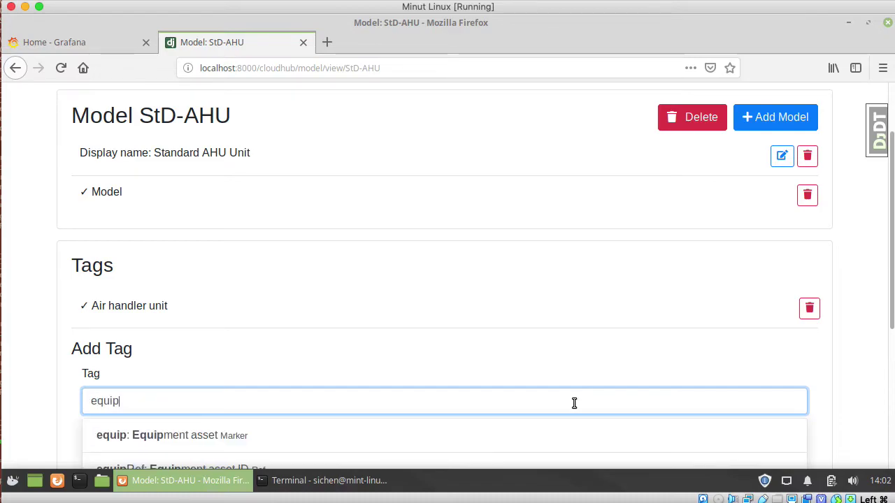
click(563, 432)
click(646, 440)
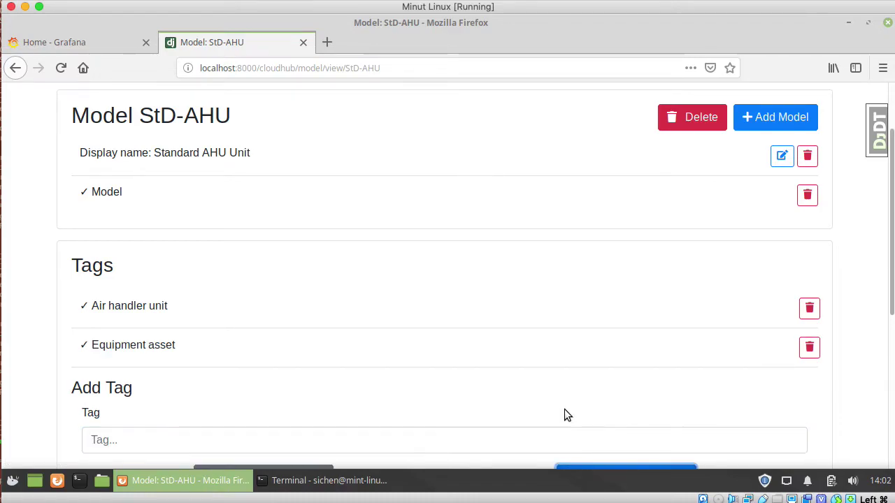
Add the Historical data point (his) and Water cooled chiller tags to the model
scroll(564, 413, down, 3)
click(548, 320)
text(his)
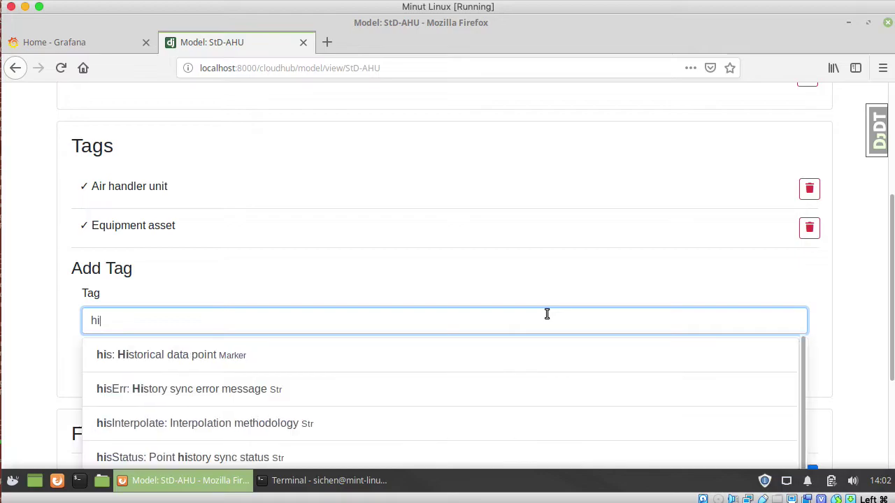
click(537, 353)
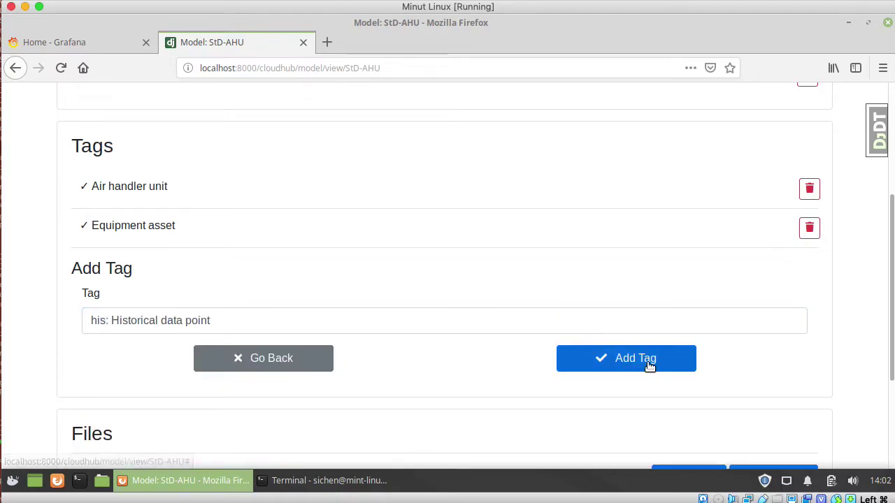
click(603, 360)
click(515, 361)
text(bra)
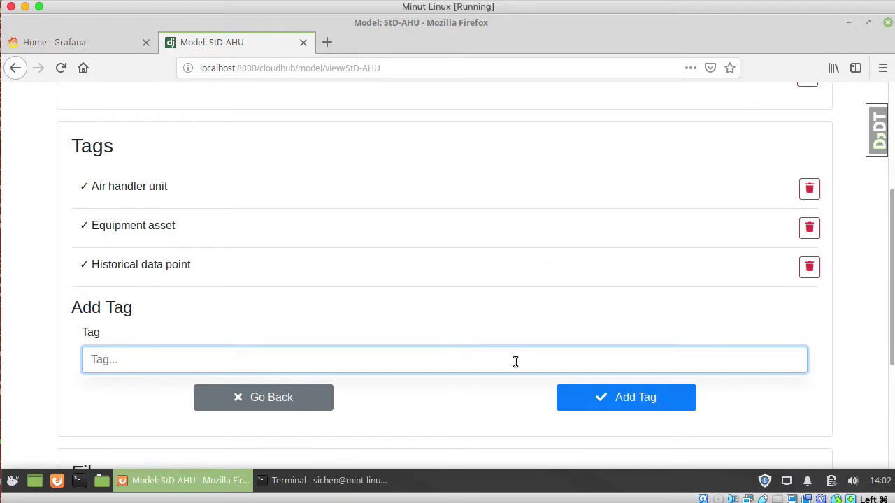
text(water)
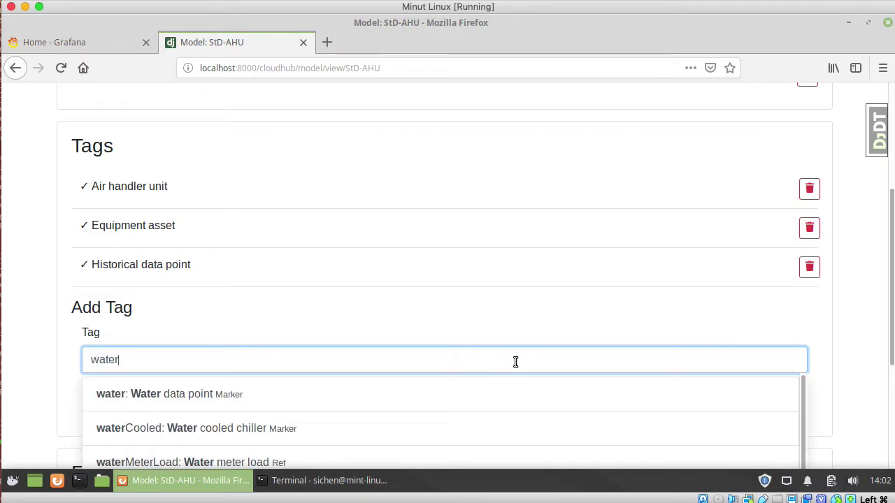
click(505, 427)
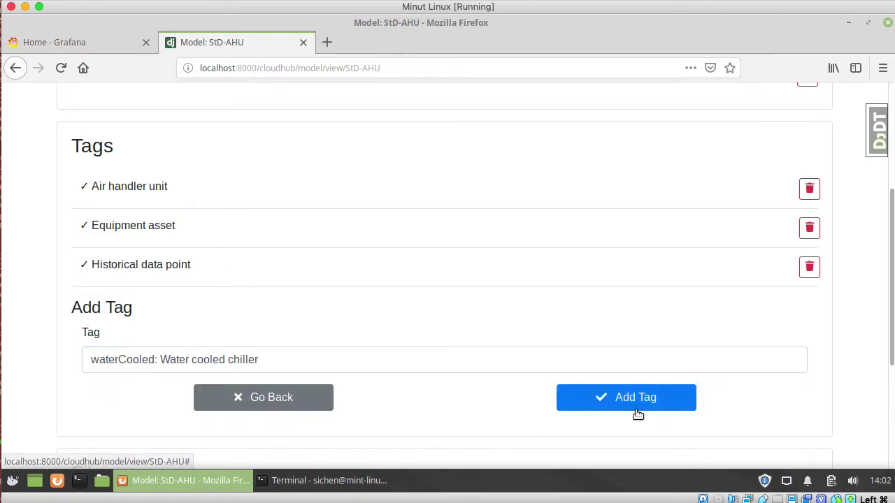
click(637, 397)
scroll(635, 383, up, 5)
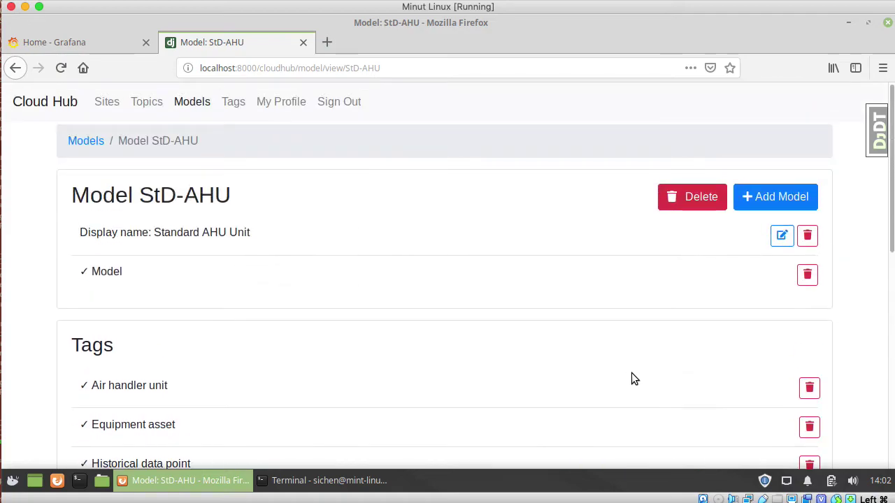
Open Demo AHU1 under demo-site and set its Model ID to StD-AHU
click(112, 104)
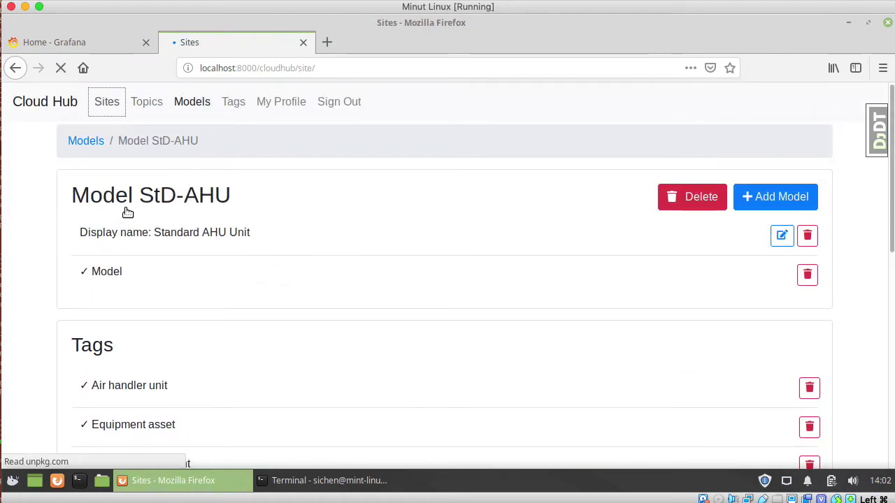
click(122, 272)
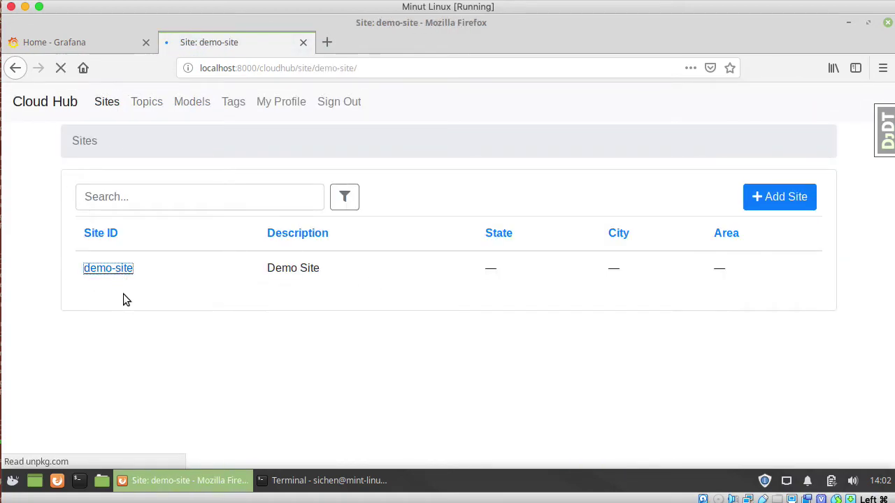
click(139, 340)
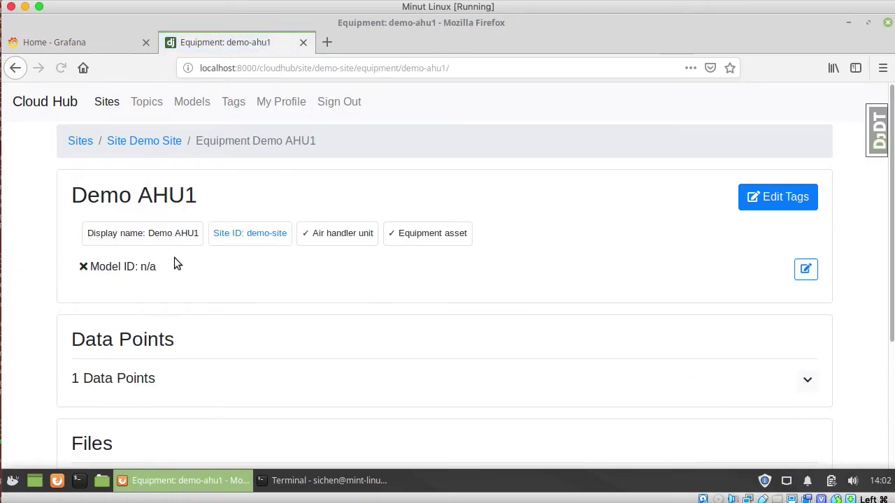
click(806, 270)
click(371, 280)
text(st)
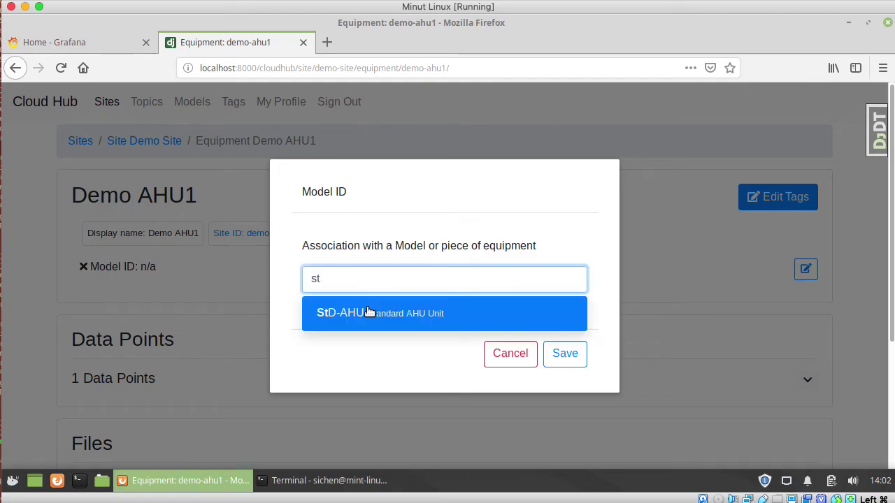
click(372, 312)
click(566, 354)
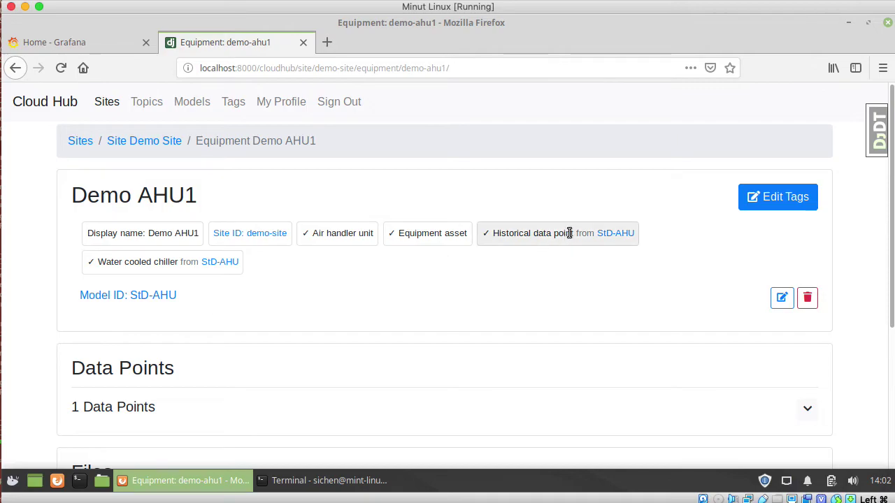
scroll(301, 295, down, 3)
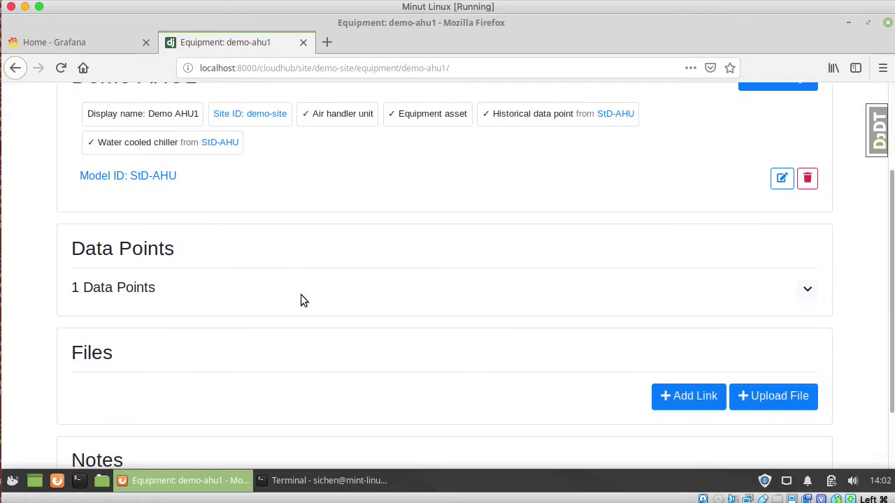
scroll(300, 295, down, 2)
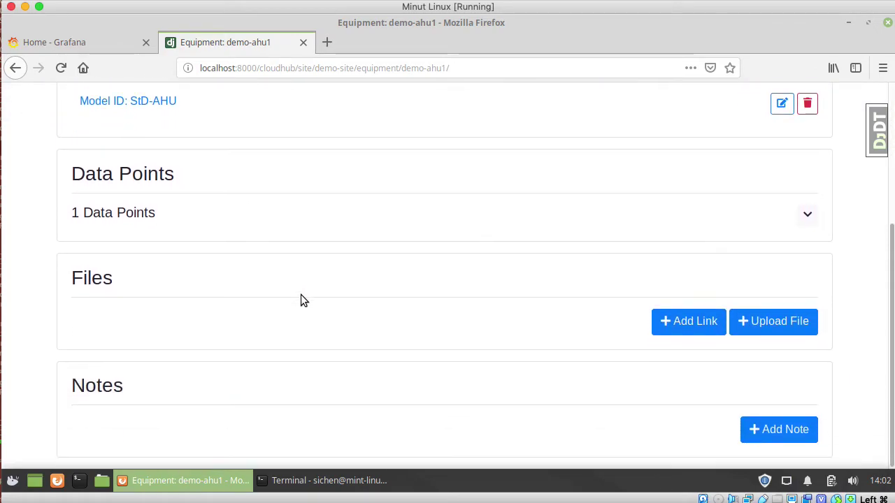
scroll(301, 294, up, 1)
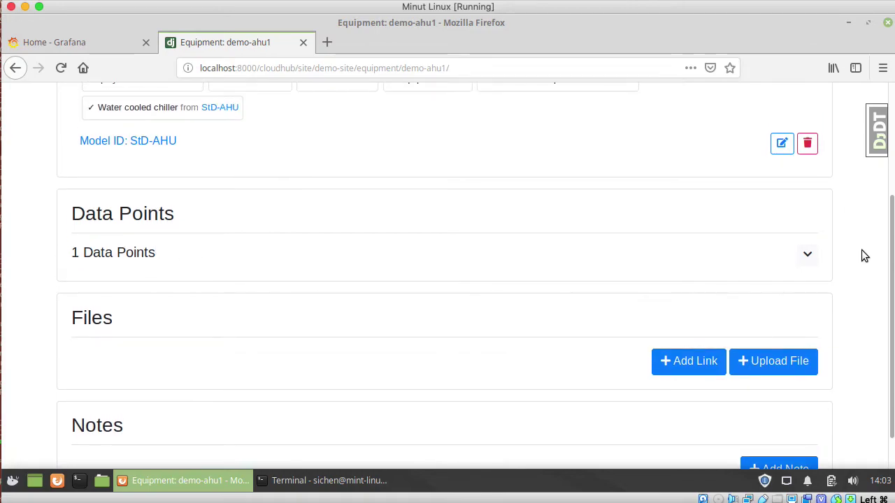
Expand Demo AHU1's Data Points and open Avg Zone Temp, showing its 74.85 latest value
click(808, 256)
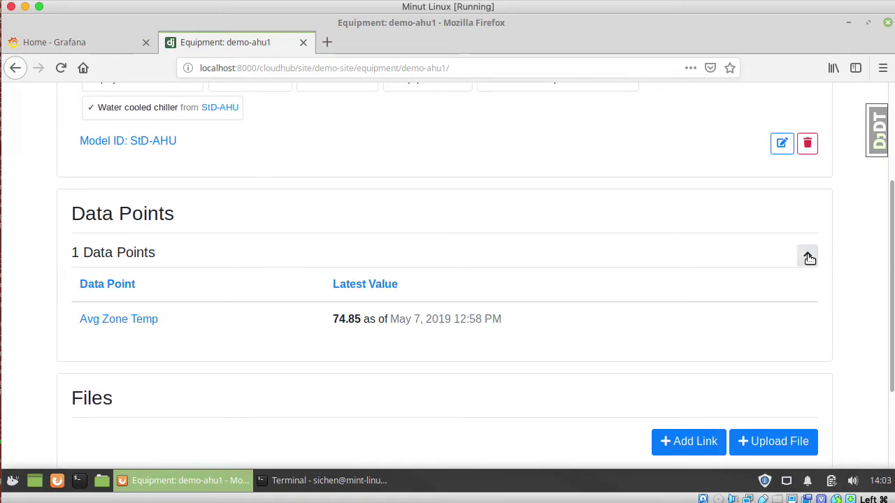
click(102, 320)
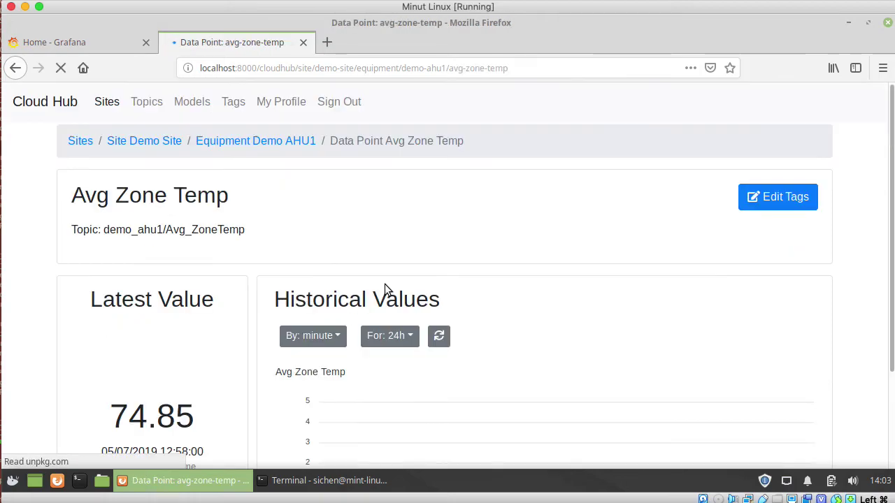
click(88, 42)
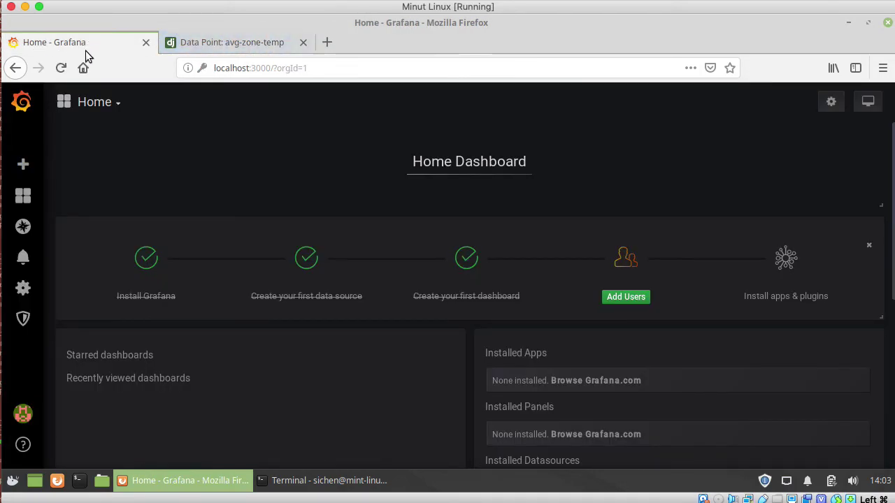
Open Grafana's Point Dashboard demo_ahu1/Avg_ZoneTemp, then compare with Cloud Hub's 24h history chart
click(24, 198)
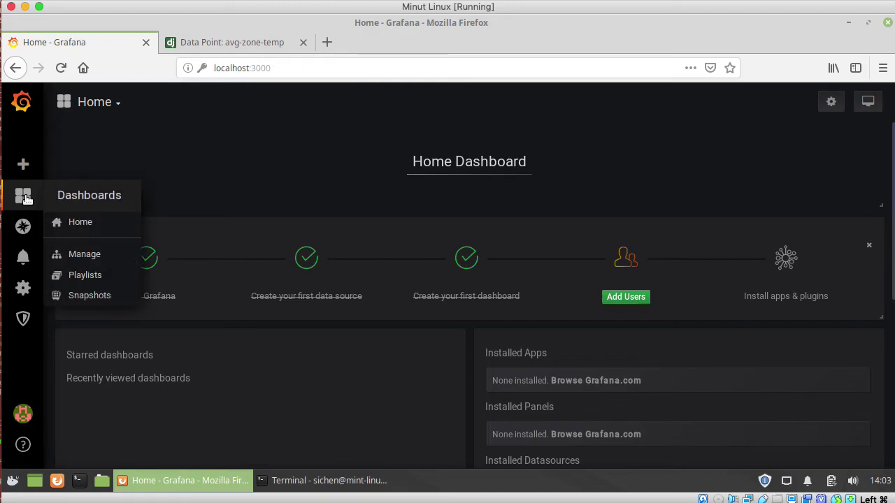
click(96, 256)
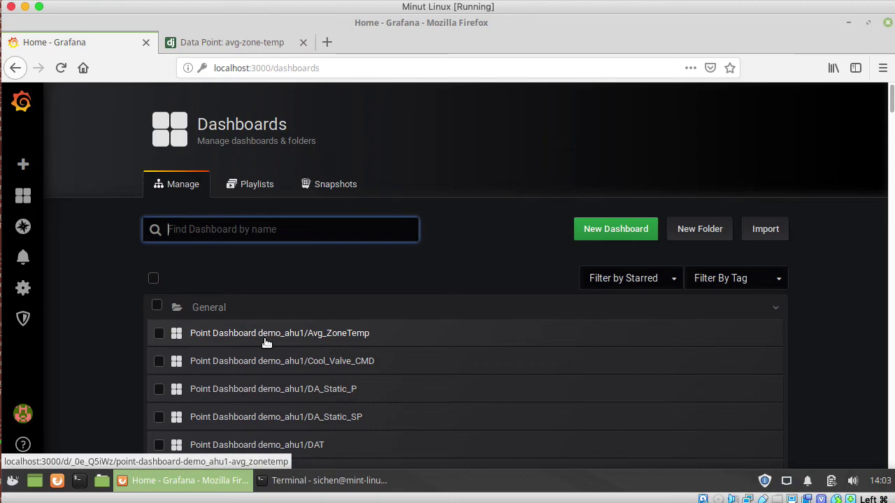
click(266, 342)
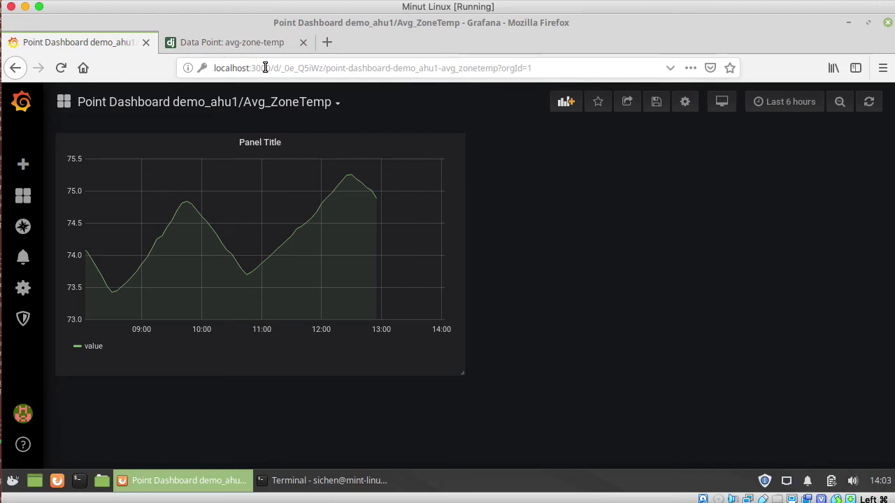
click(246, 47)
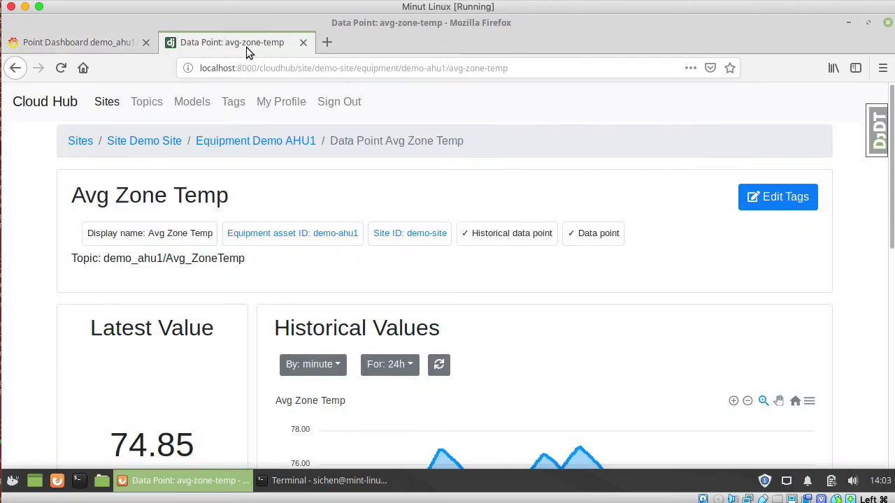
scroll(265, 328, down, 4)
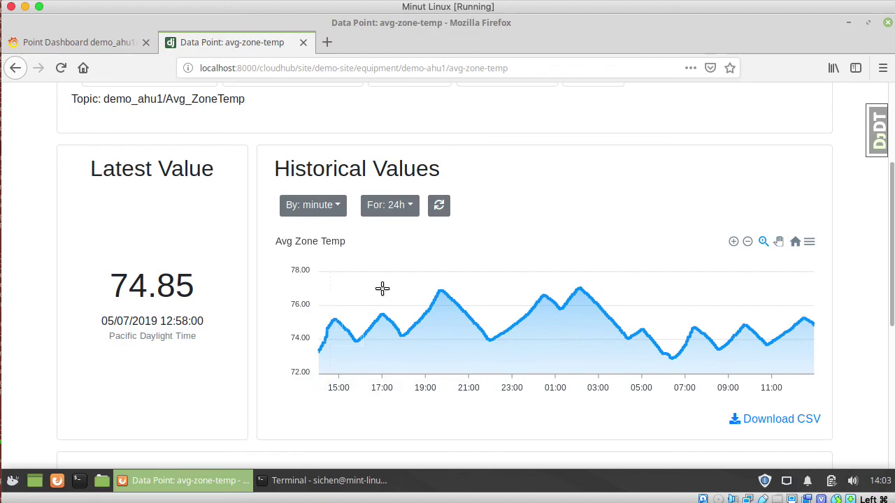